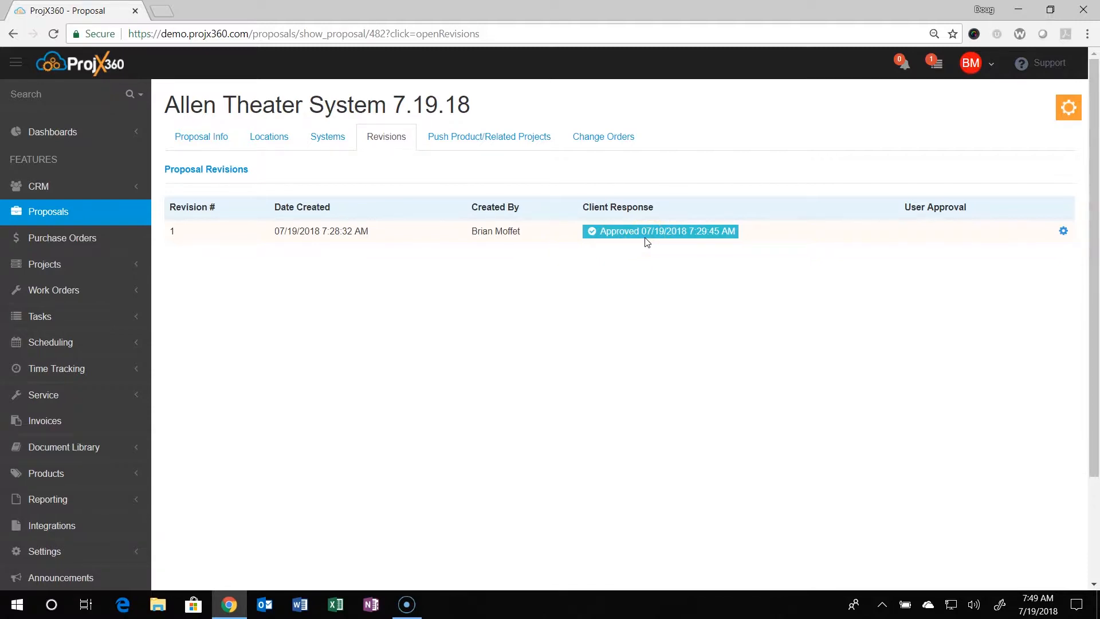
- Start a new project from the approved theater system proposal and assign its project manager
left_click(1069, 110)
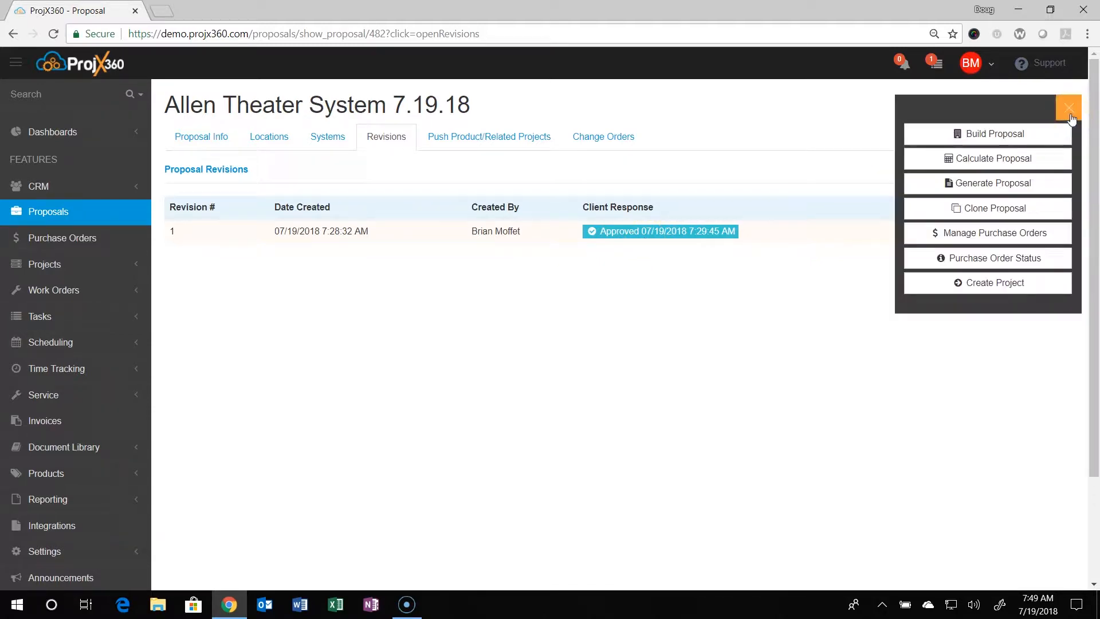
left_click(970, 284)
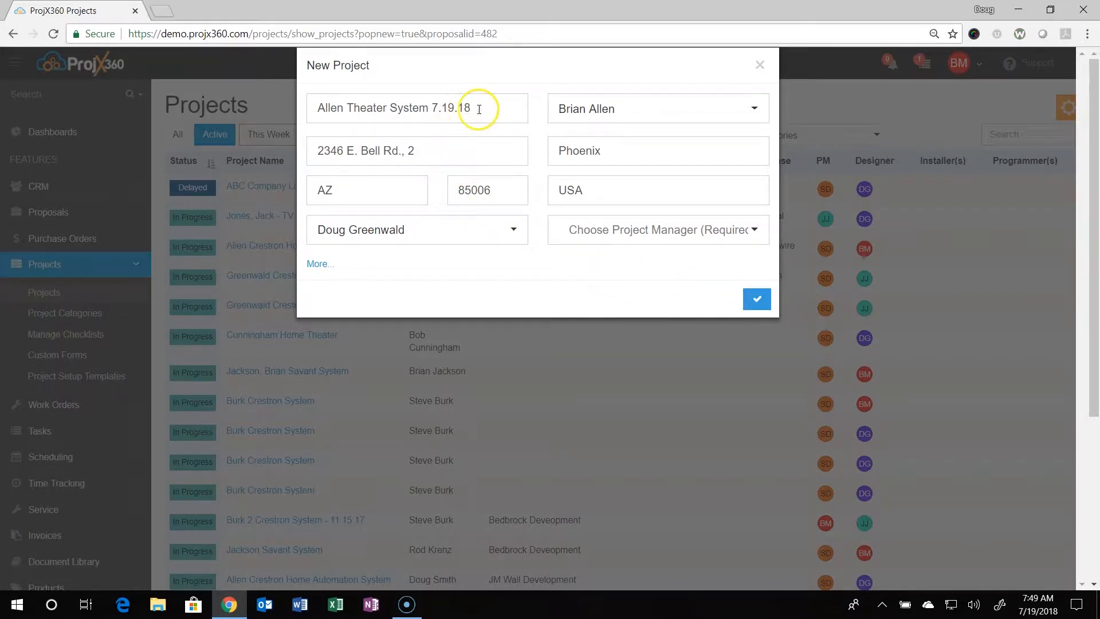
left_click(455, 153)
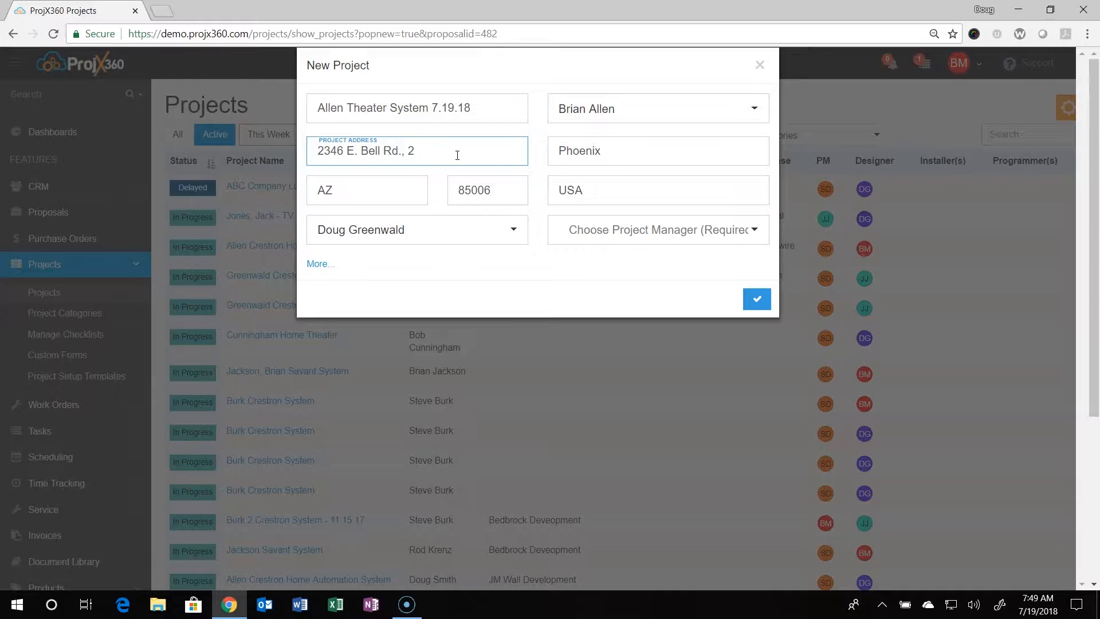
left_click(634, 228)
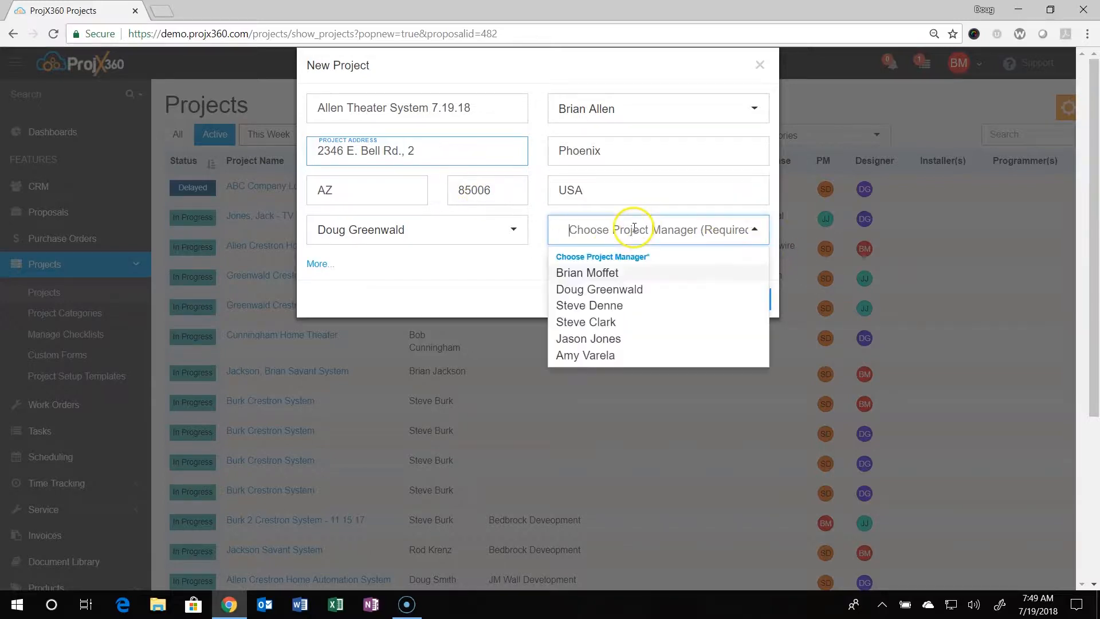
left_click(619, 310)
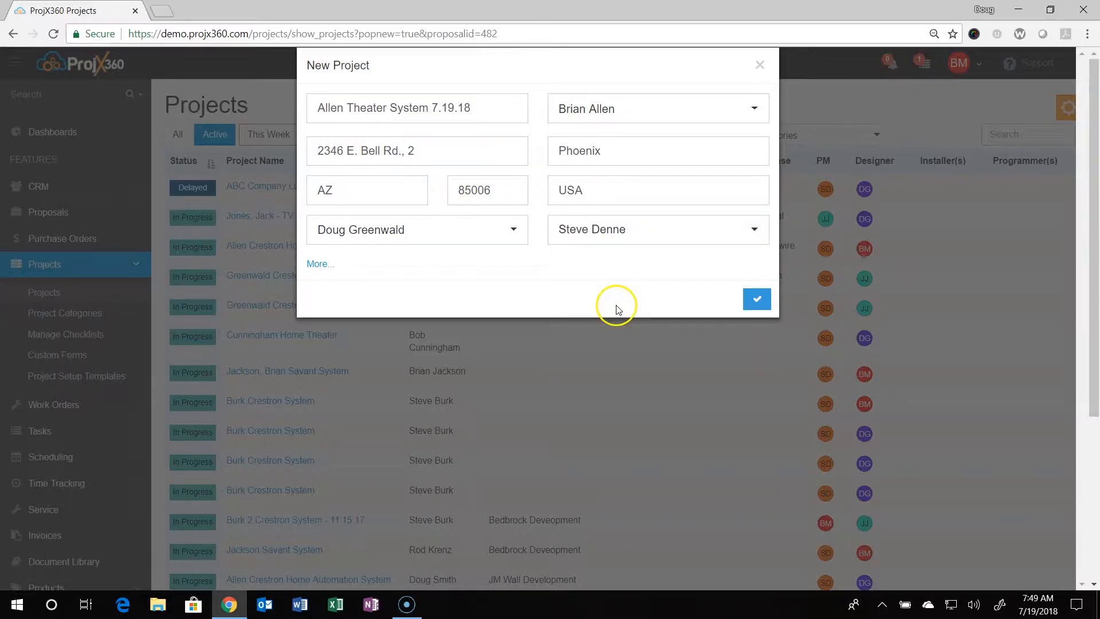
- Set the additional project details to status This Week and category Schultz Development, and save the new project
left_click(318, 264)
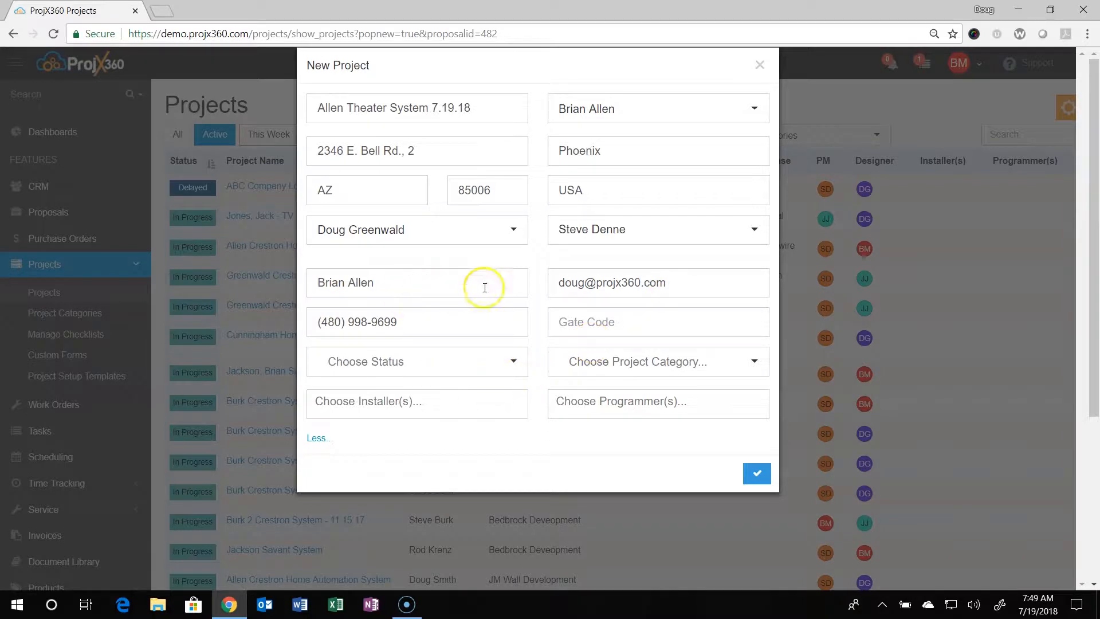
left_click(437, 365)
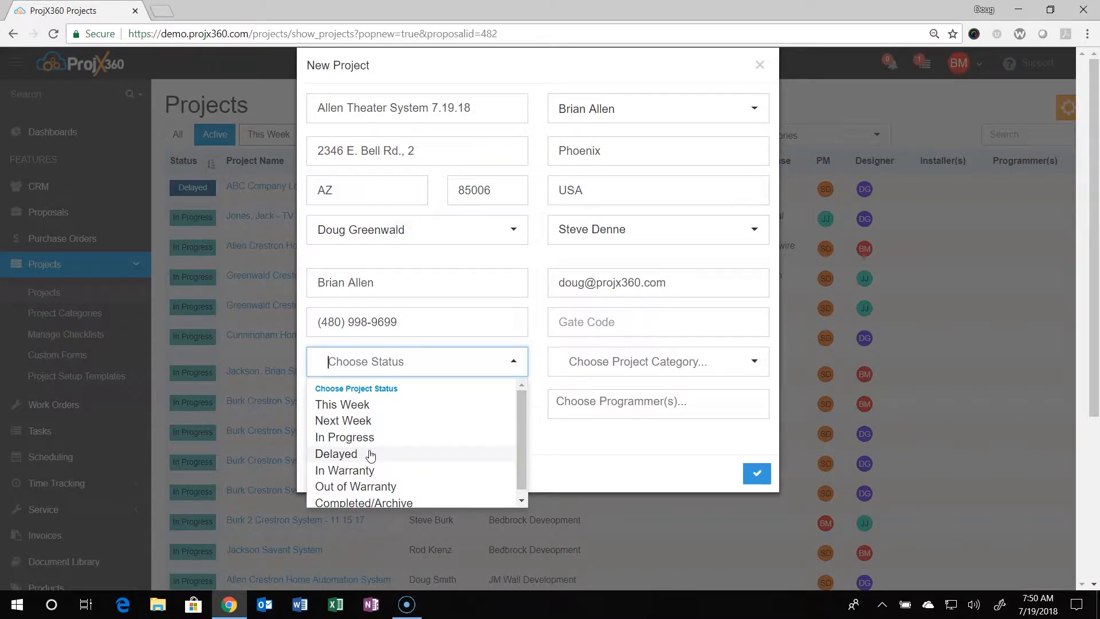
left_click(385, 409)
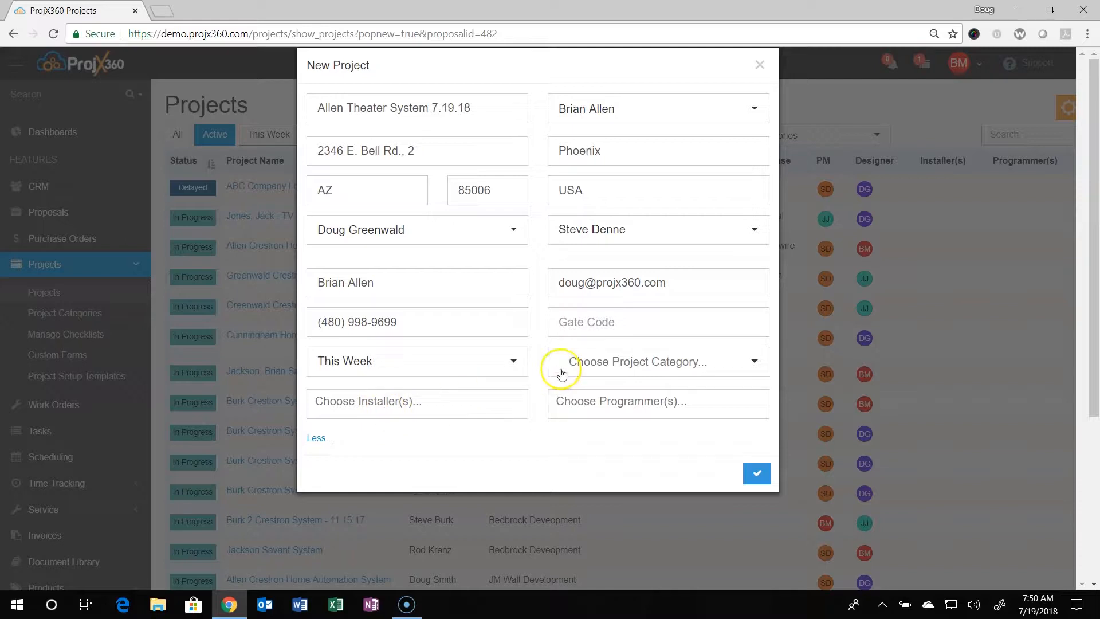
left_click(611, 363)
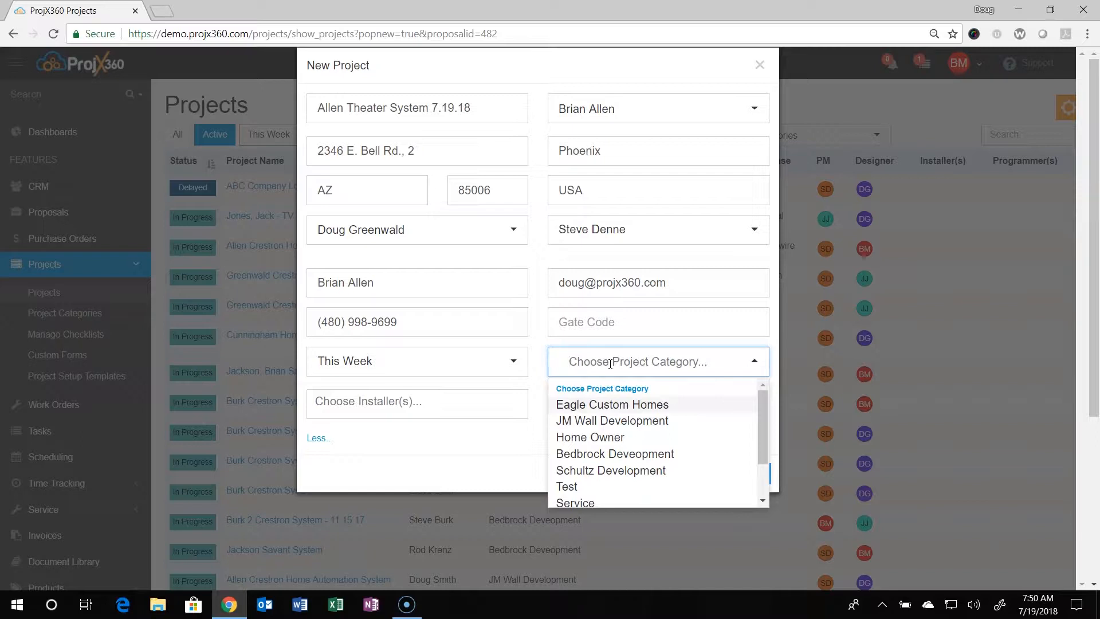
left_click(608, 471)
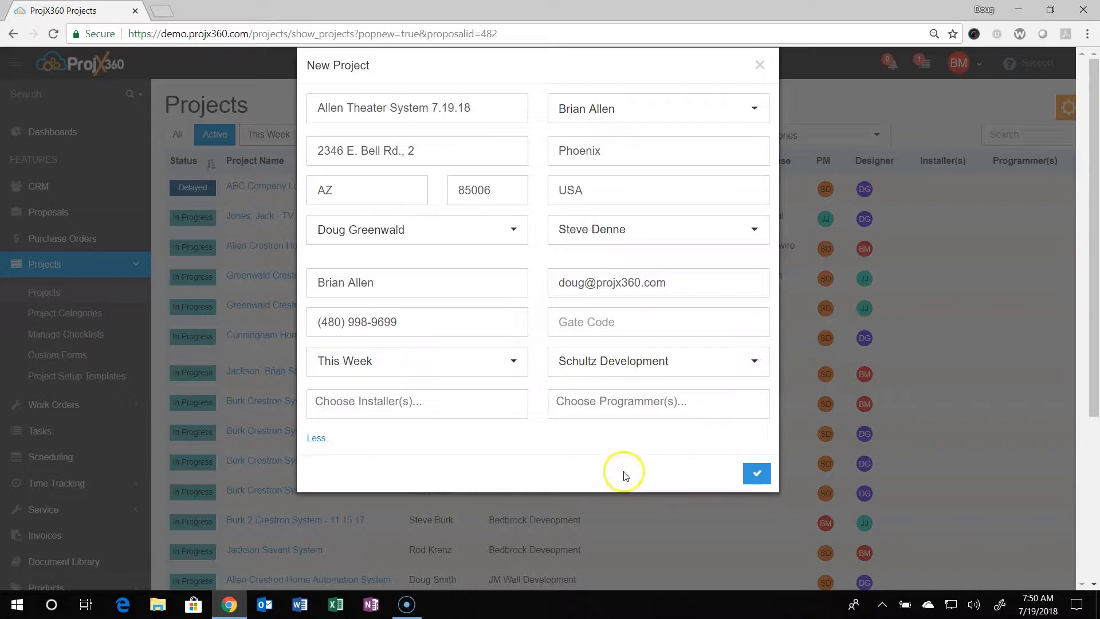
left_click(755, 477)
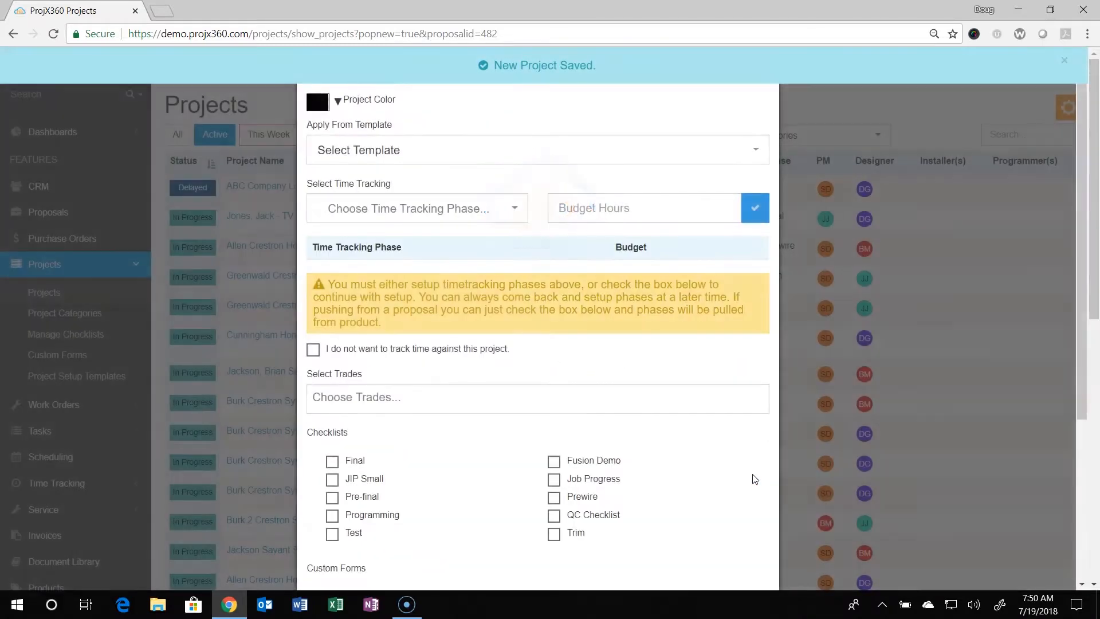
- Set the project color to turquoise
left_click(340, 103)
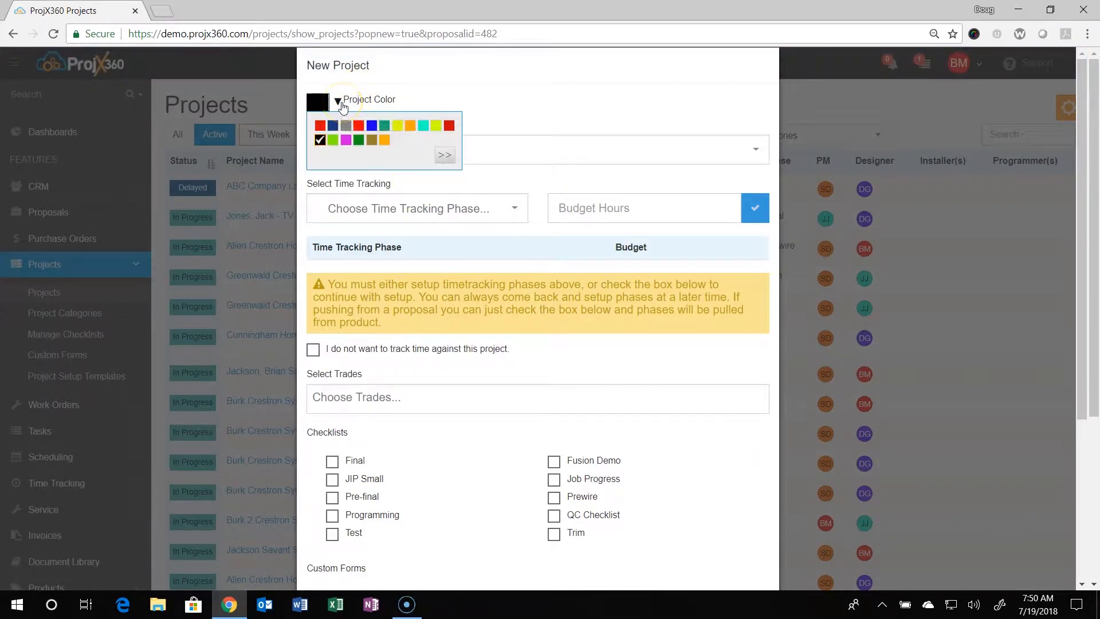
left_click(424, 128)
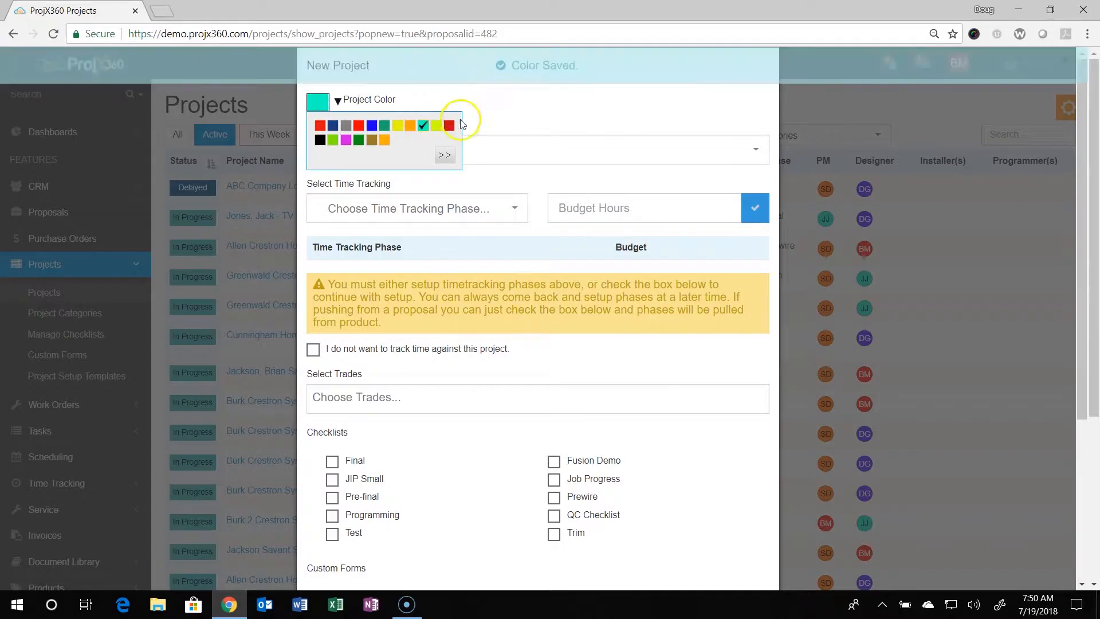
left_click(496, 115)
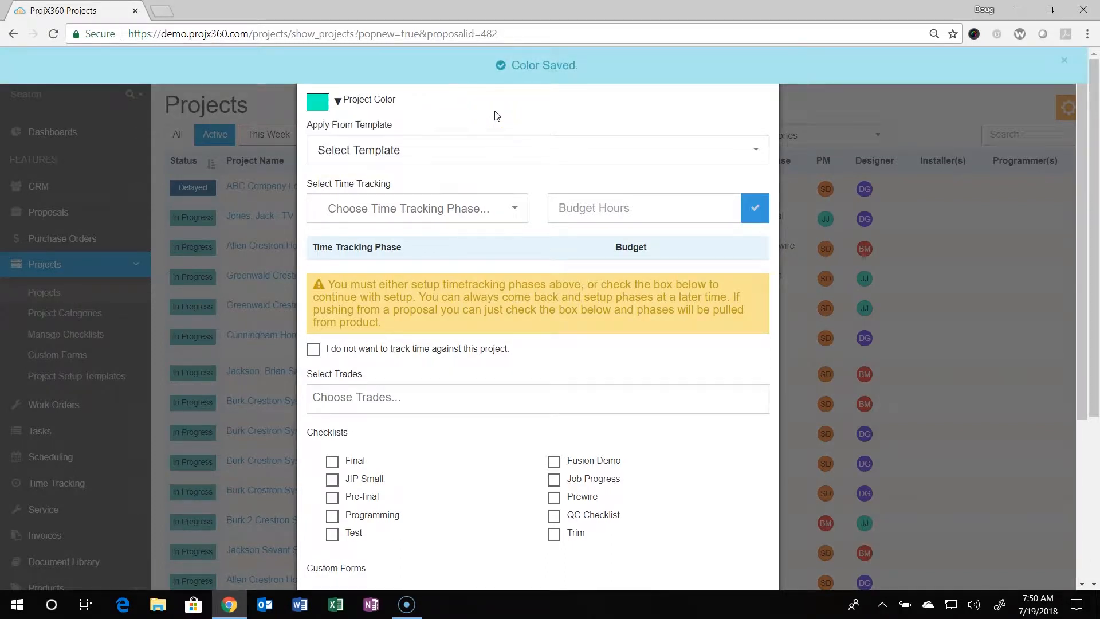
- Examine the available project templates, checklists, forms and time tracking phases in the new project's setup
left_click(453, 148)
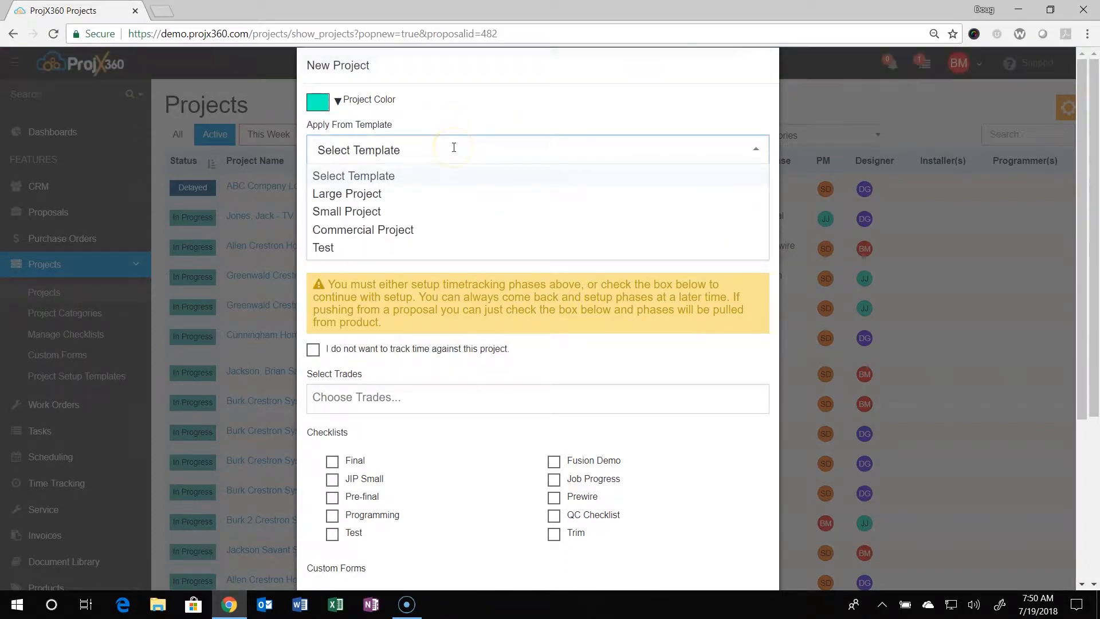
left_click(397, 215)
left_click(424, 118)
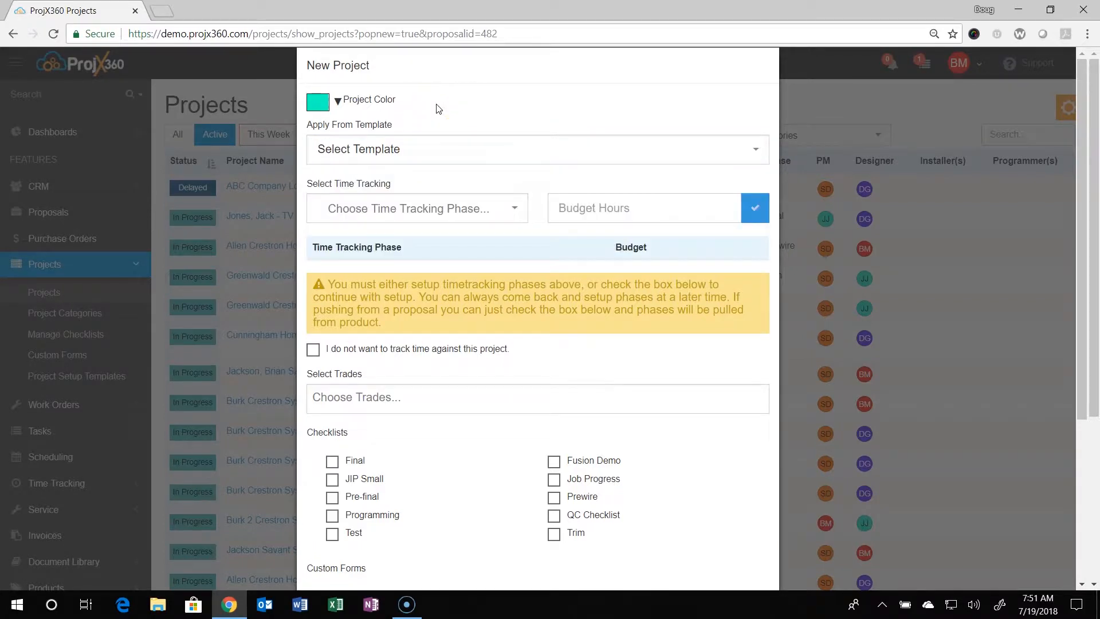
left_click(390, 423)
scroll(414, 399, "down", 1)
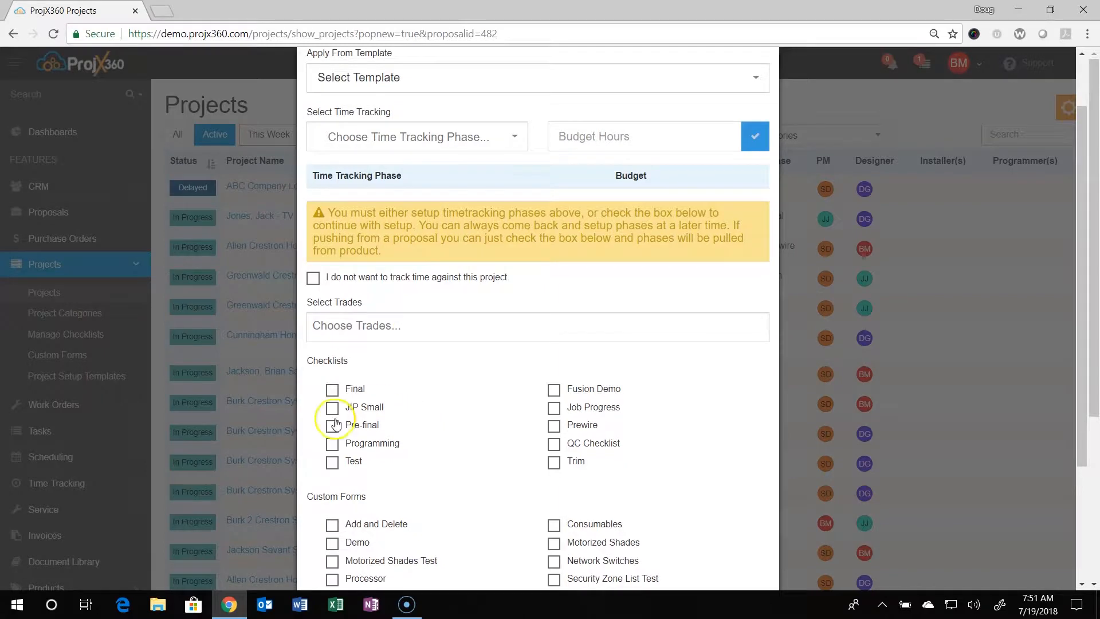
scroll(433, 417, "down", 2)
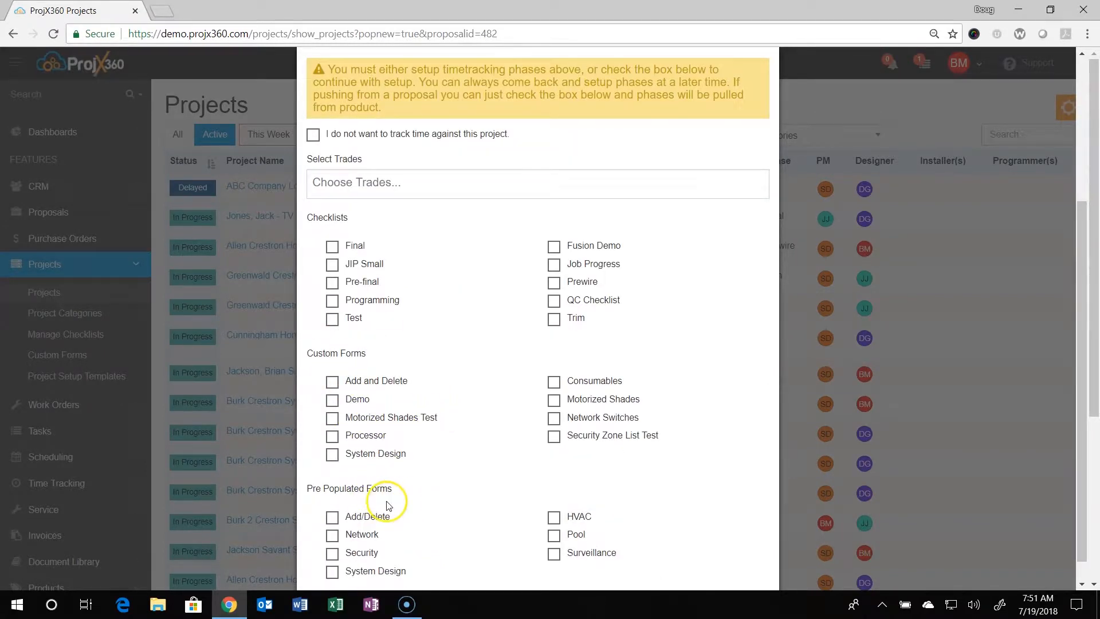
scroll(438, 493, "up", 2)
scroll(438, 493, "up", 2)
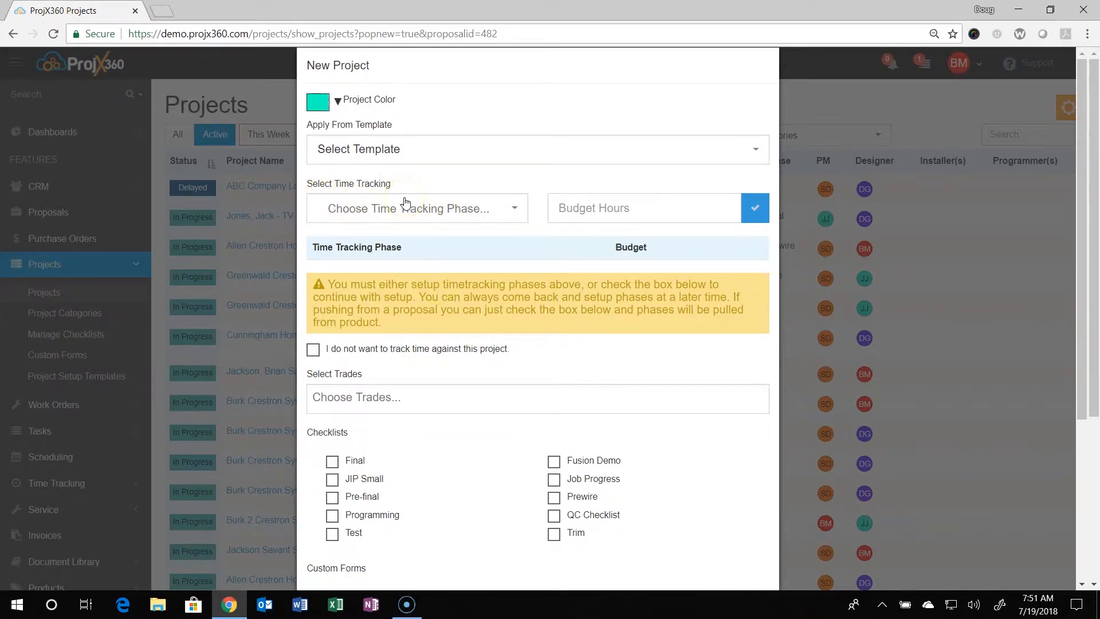
left_click(439, 211)
left_click(489, 214)
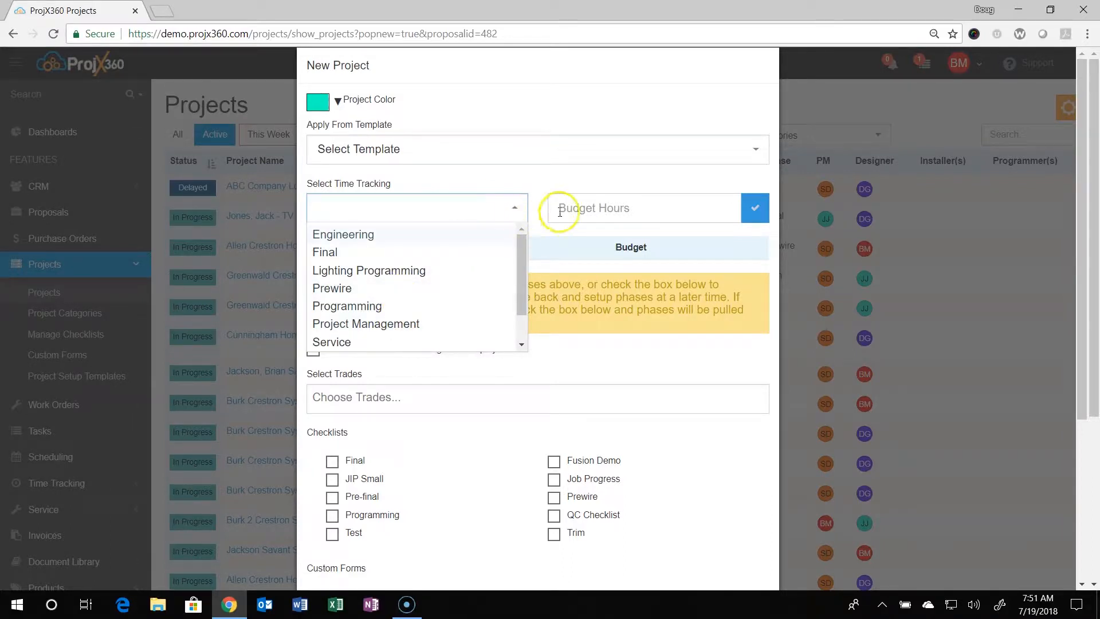
left_click(527, 187)
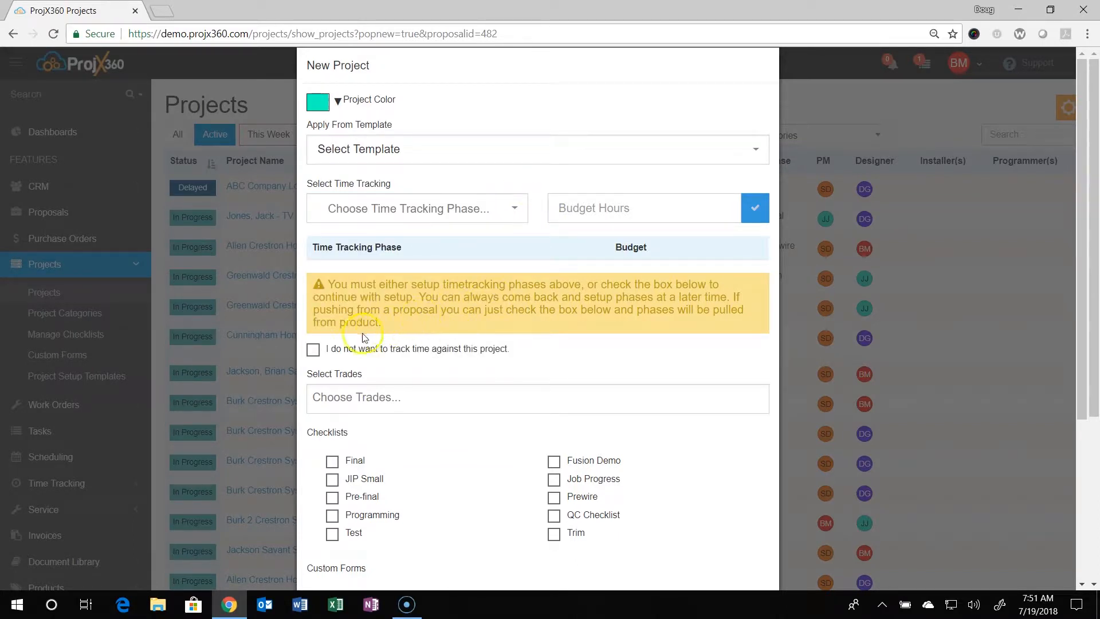
- Opt out of tracking time against the project and assign the trades ABC Builders, Presidential Pools and ZXT
left_click(314, 350)
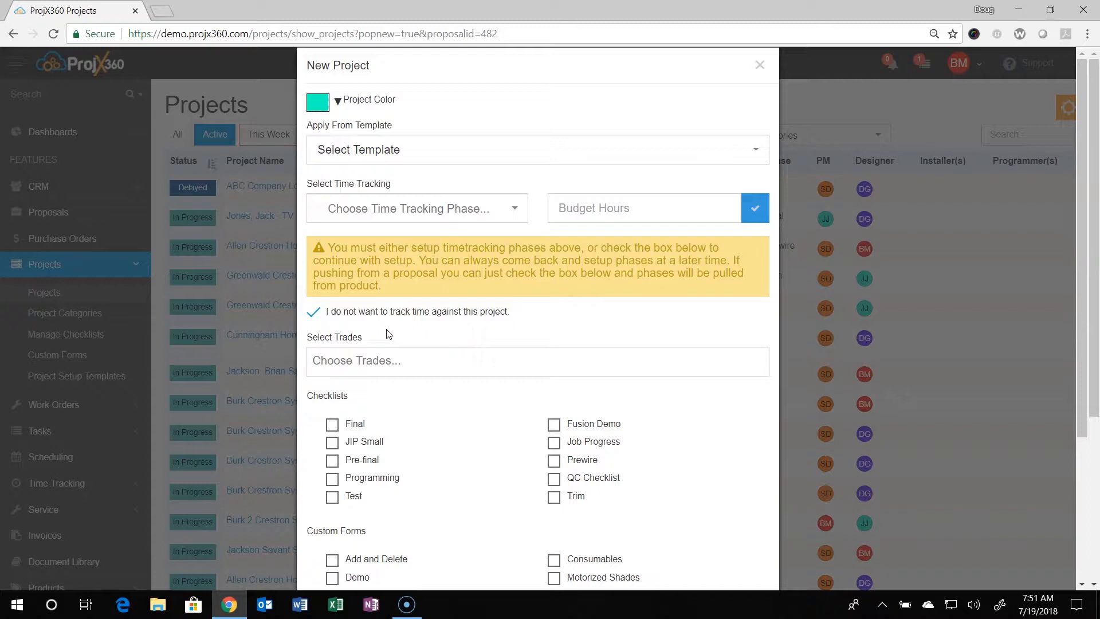
left_click(377, 362)
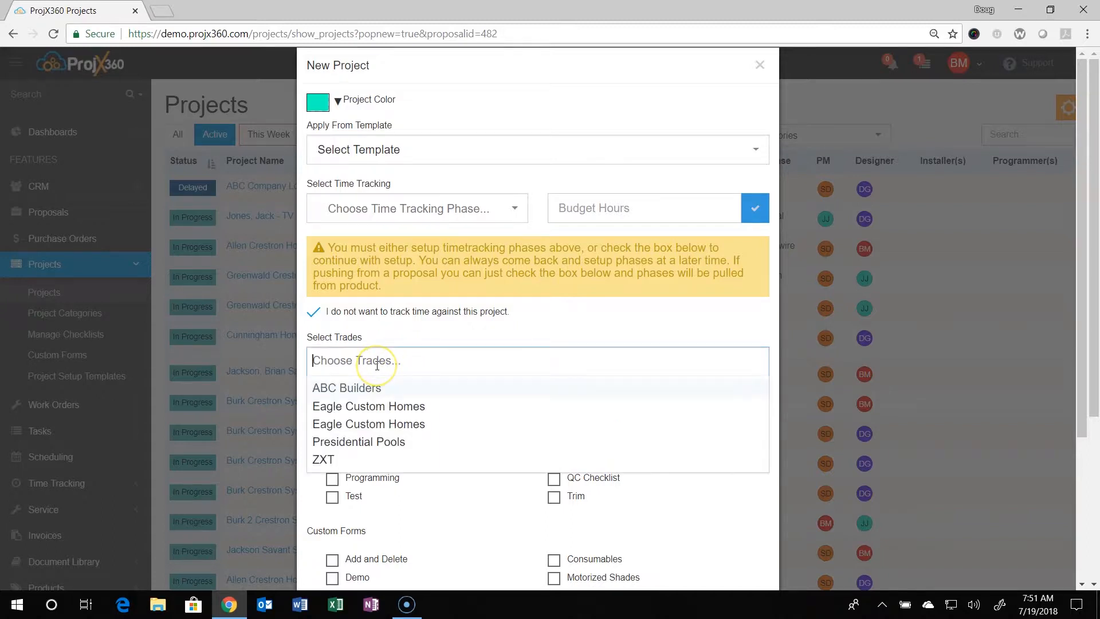
left_click(372, 389)
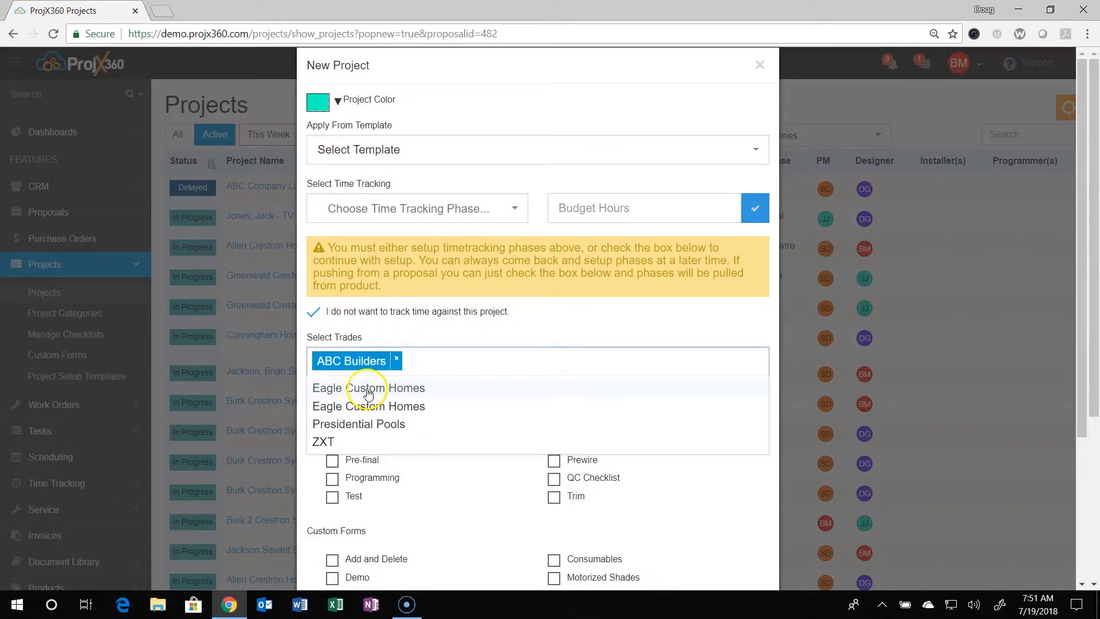
left_click(403, 428)
left_click(396, 424)
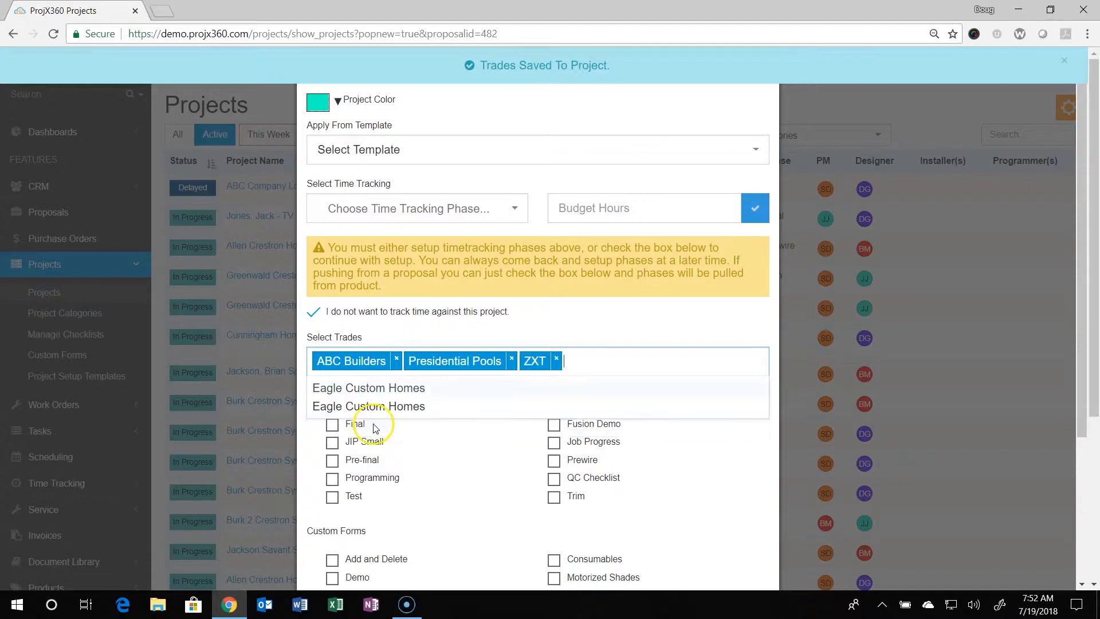
left_click(592, 331)
- Add the Final, Prewire, Trim and JIP Small checklists to the project
scroll(459, 400, "down", 3)
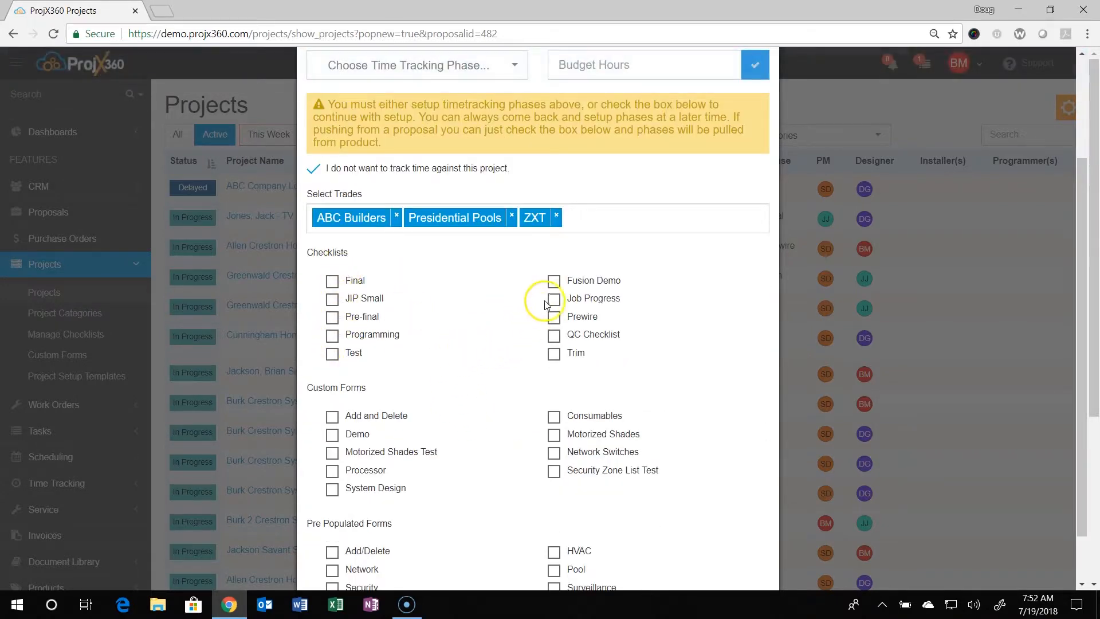
left_click(333, 281)
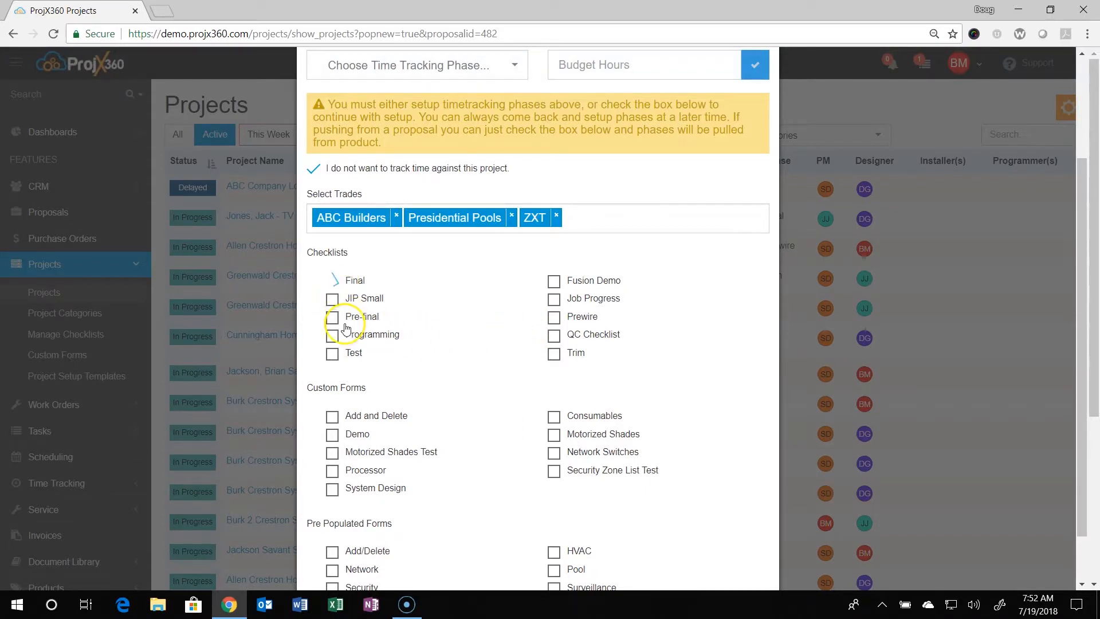
left_click(555, 317)
left_click(554, 353)
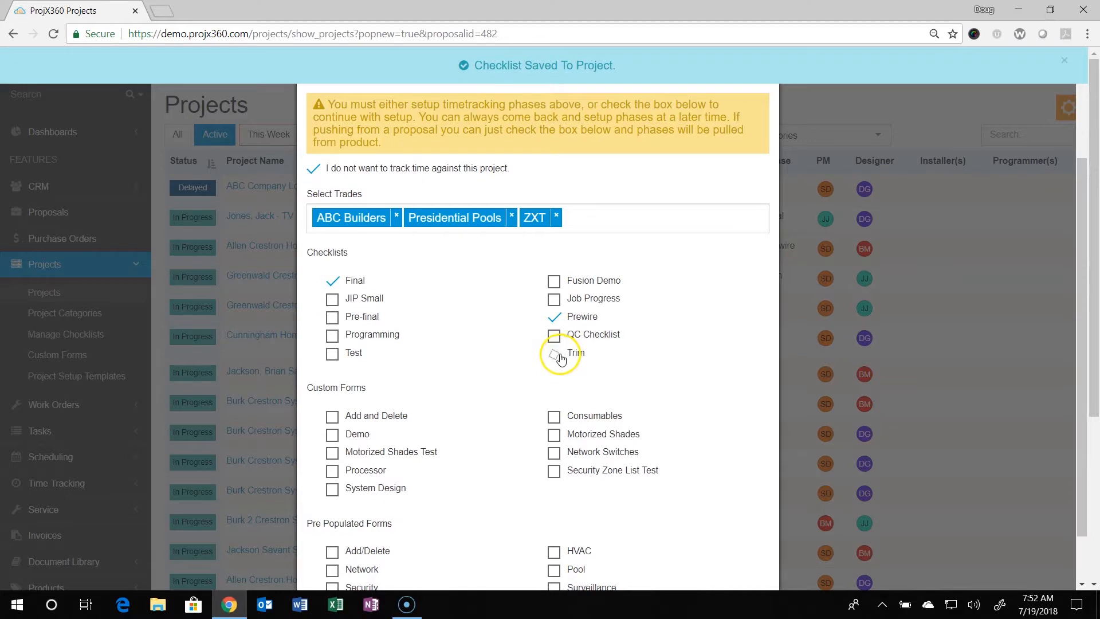
left_click(338, 300)
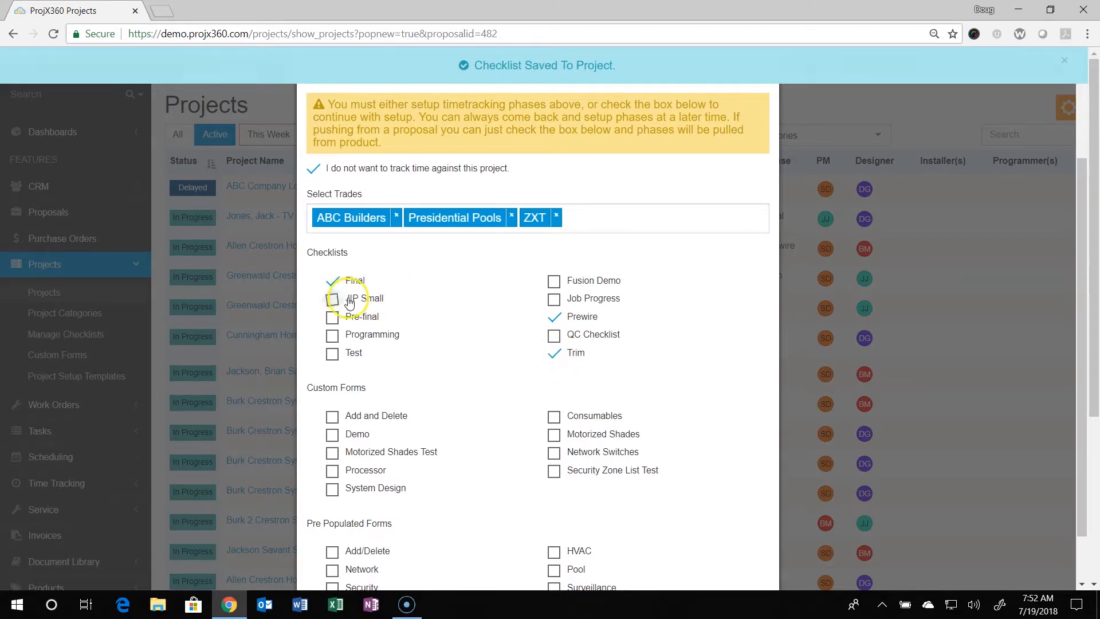
- Add the Motorized Shades Test custom form and the System Design and Network pre-populated forms, and close the project setup
scroll(457, 314, "down", 1)
scroll(455, 312, "down", 3)
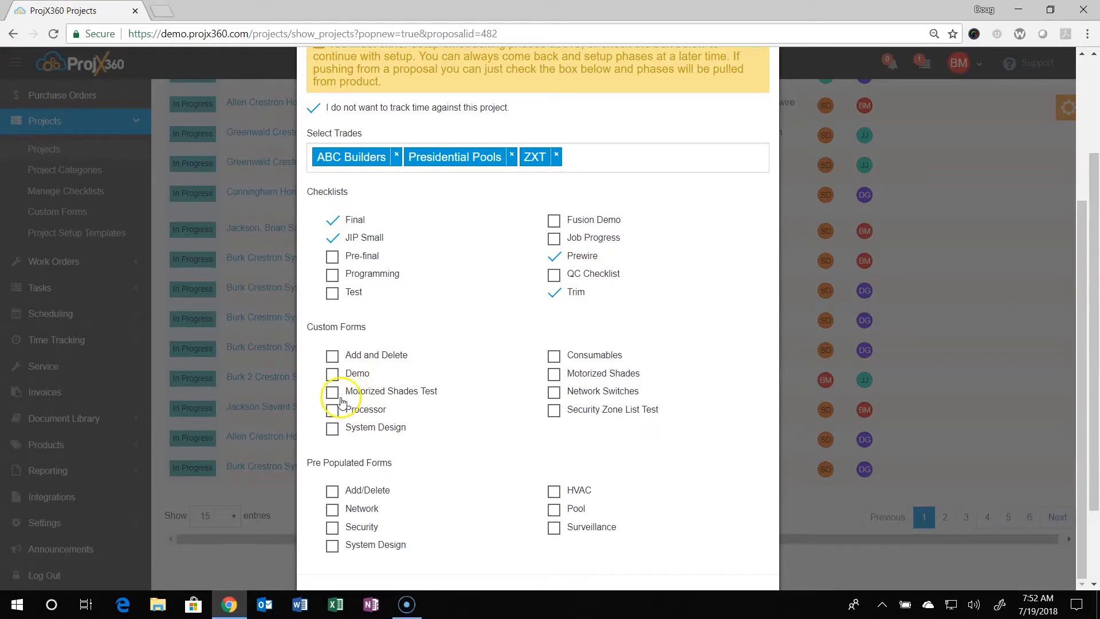
left_click(333, 394)
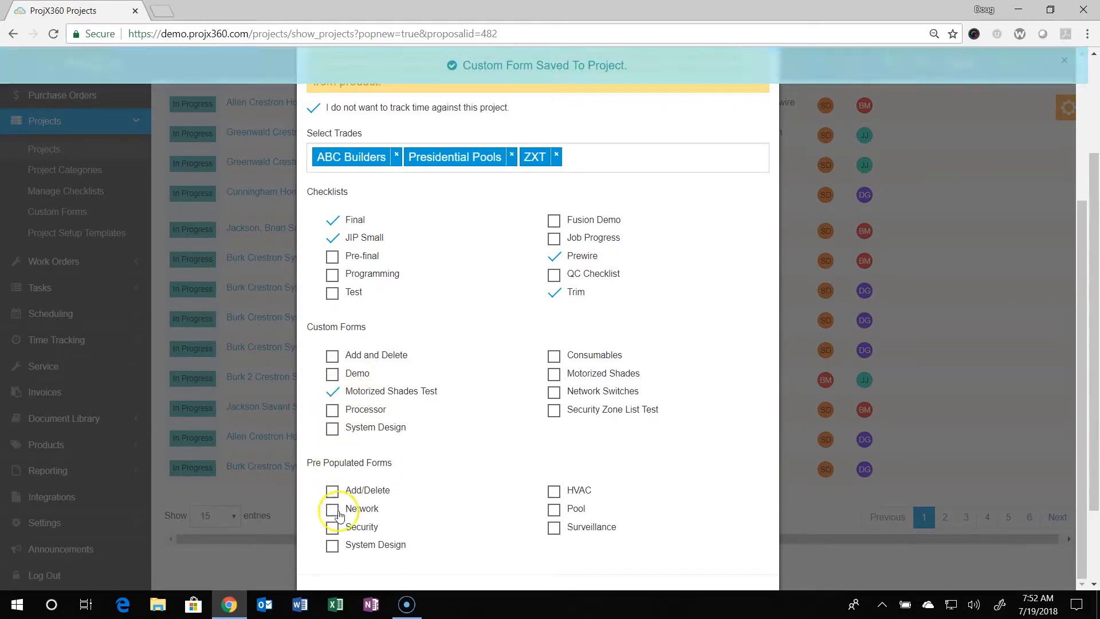
left_click(333, 549)
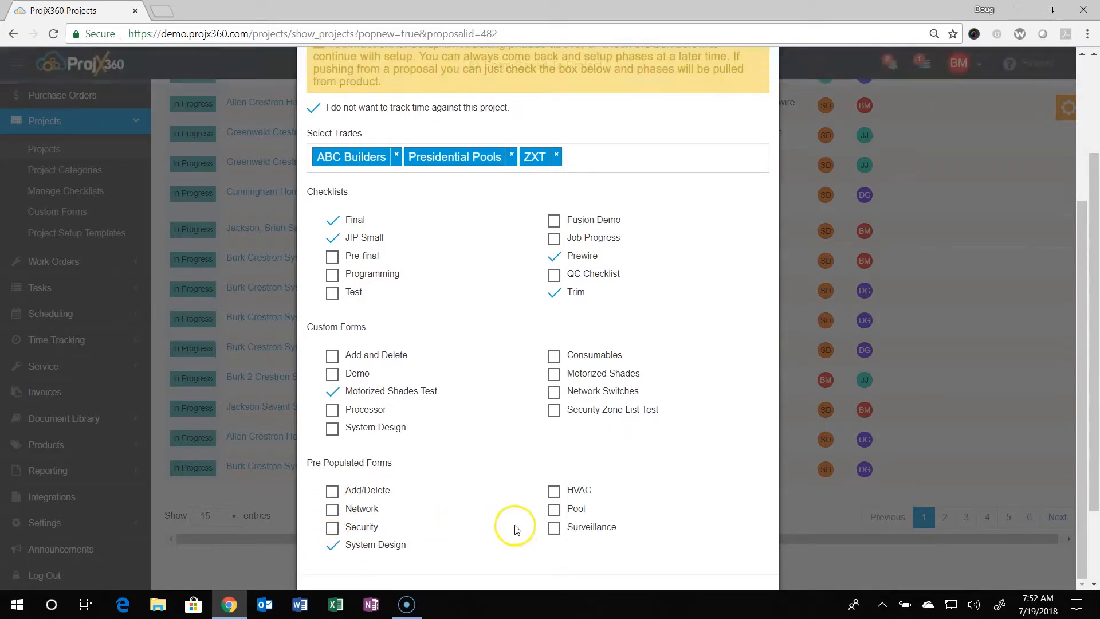
left_click(333, 511)
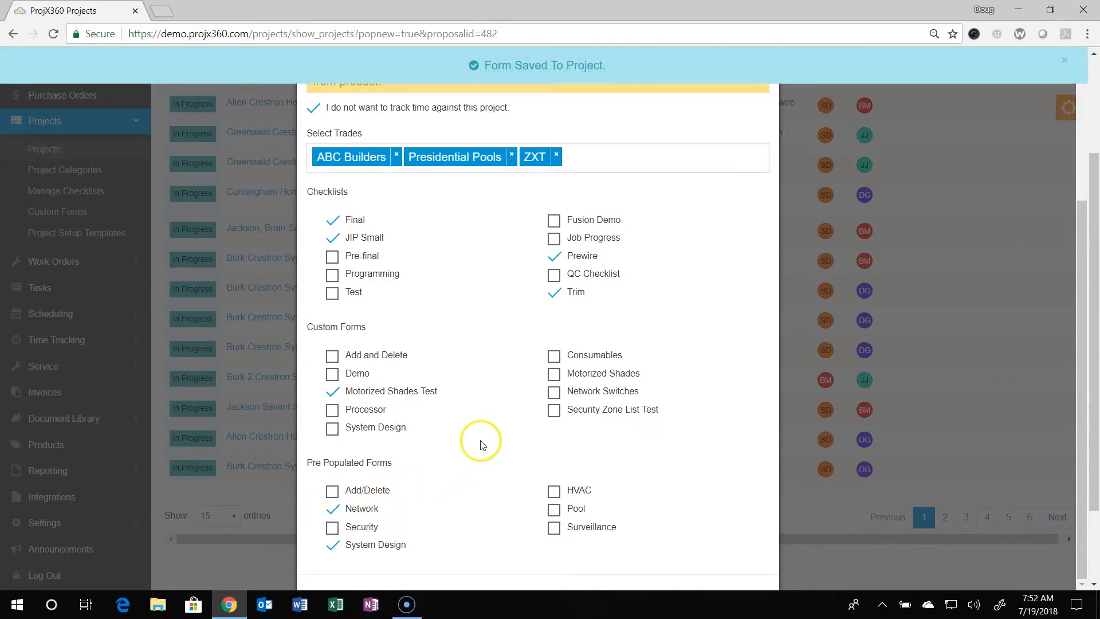
scroll(485, 445, "up", 4)
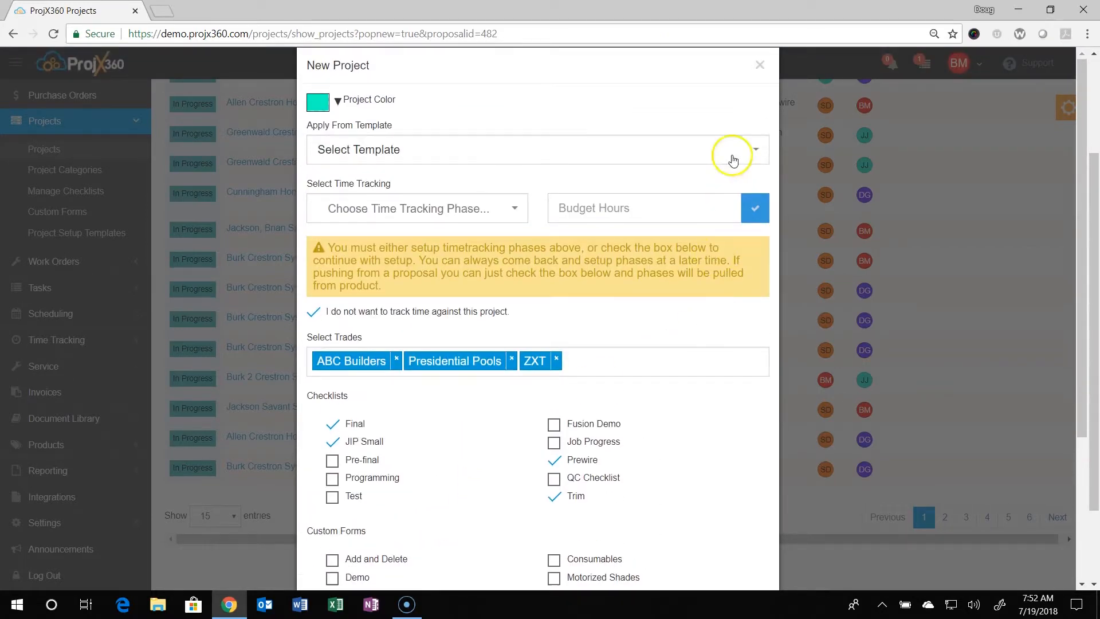
left_click(761, 66)
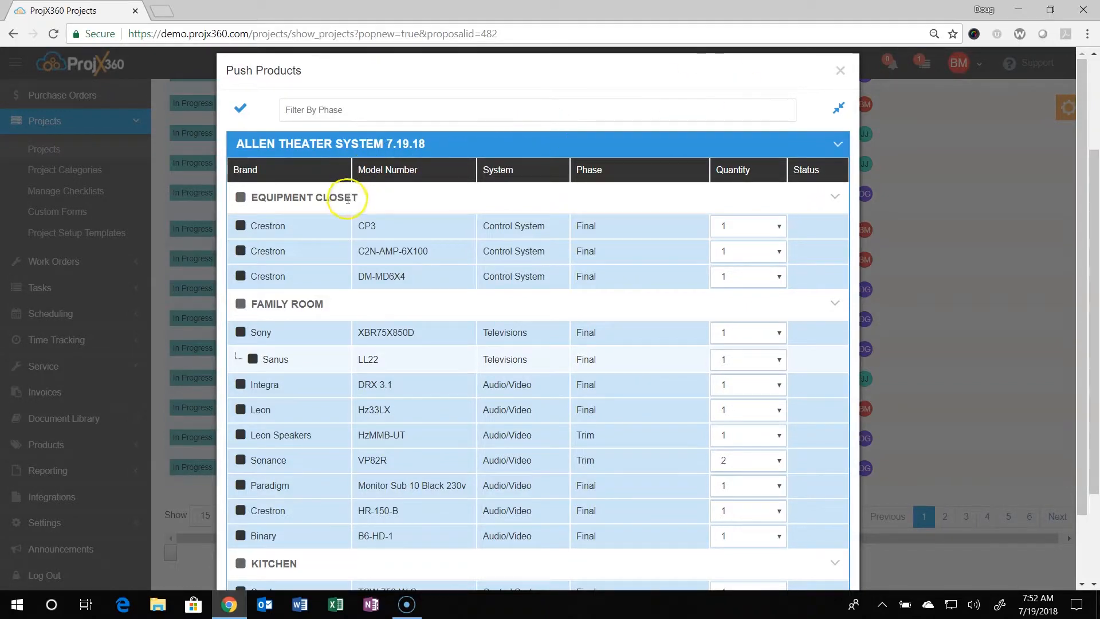
- Select all the proposal's products in the Equipment Closet, Family Room and Kitchen, and proceed to the labor break out
left_click(388, 112)
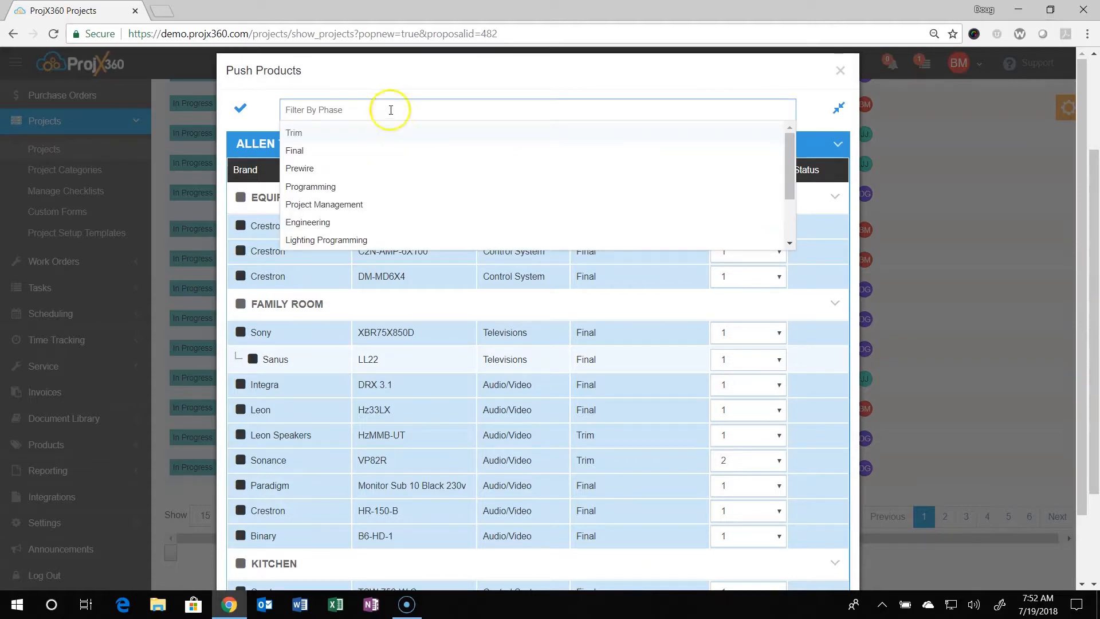
left_click(394, 85)
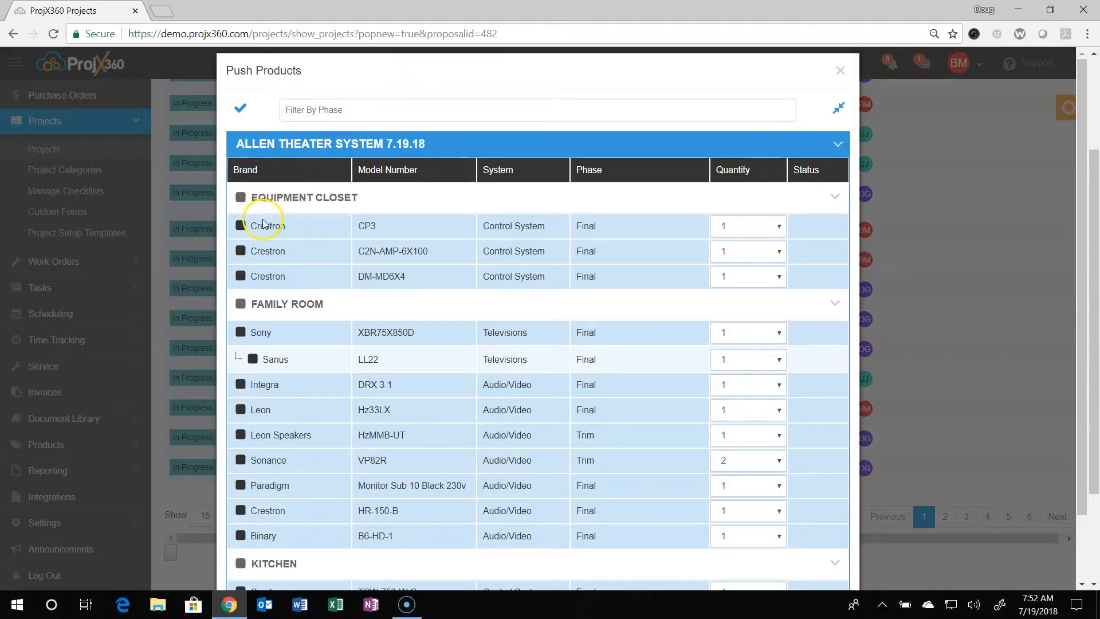
scroll(345, 380, "down", 1)
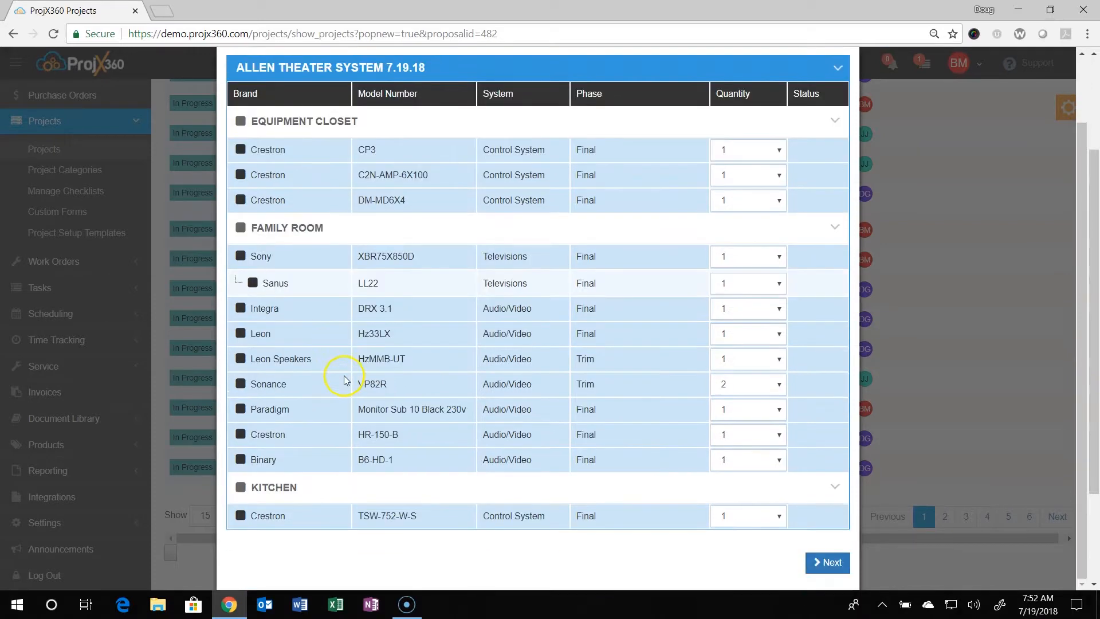
scroll(338, 367, "up", 1)
left_click(240, 111)
scroll(395, 316, "down", 1)
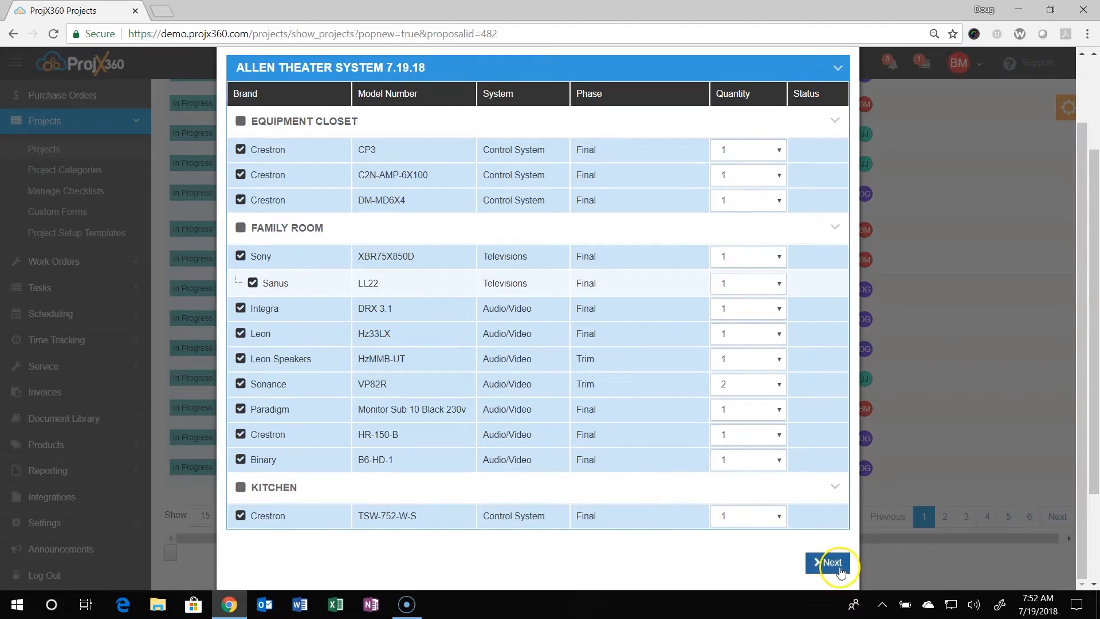
left_click(831, 563)
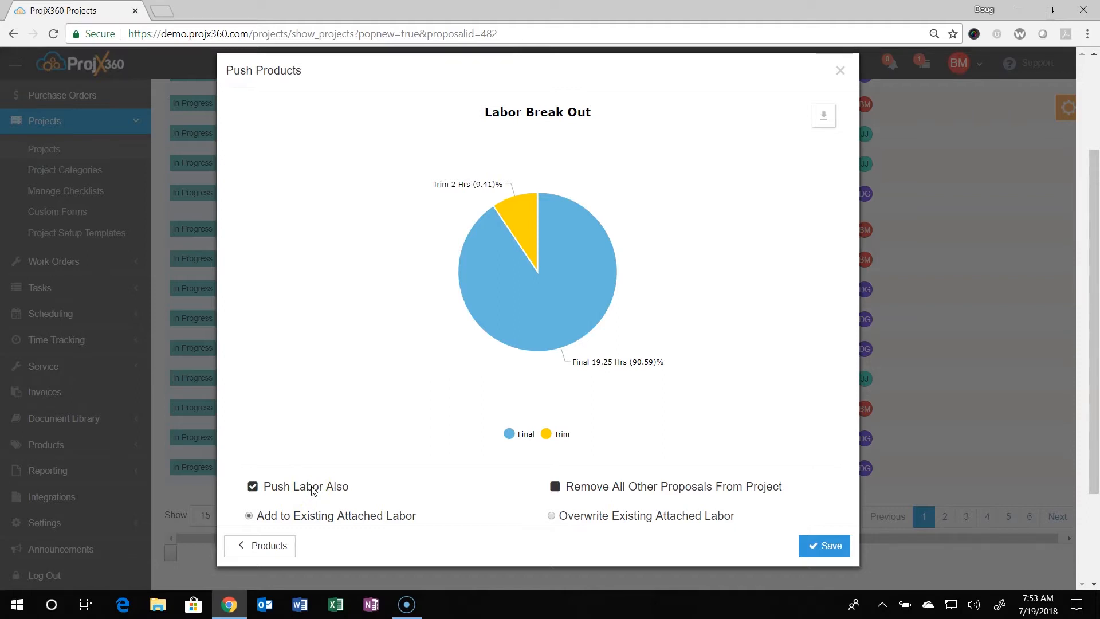
- Review the labor hours per phase and save the product push with labor included and added to the existing attached labor
mouse_move(537, 326)
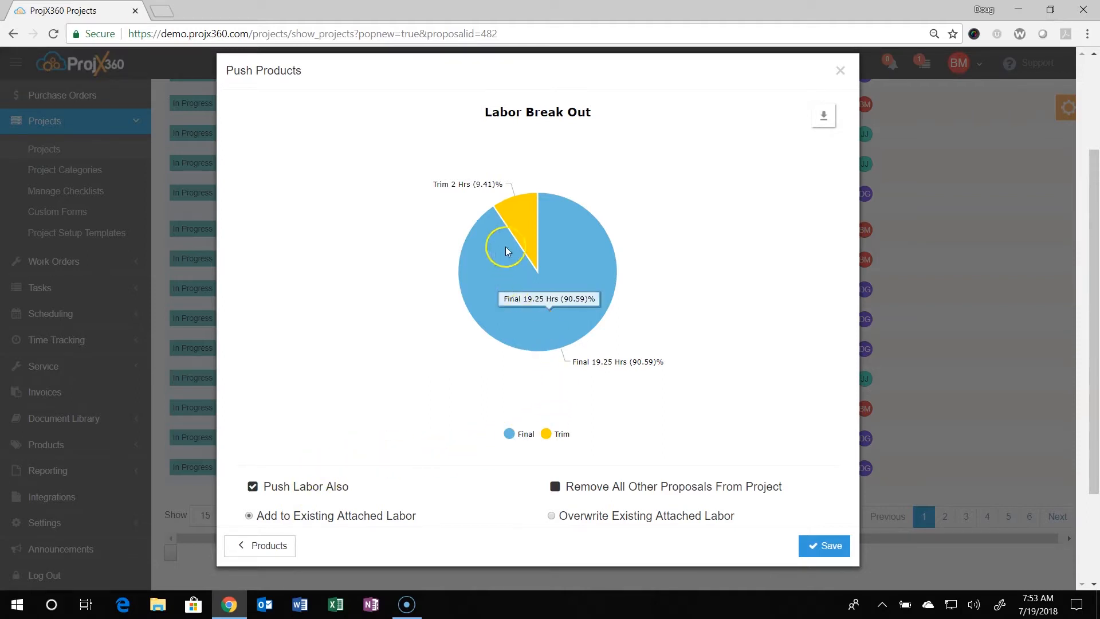
mouse_move(514, 206)
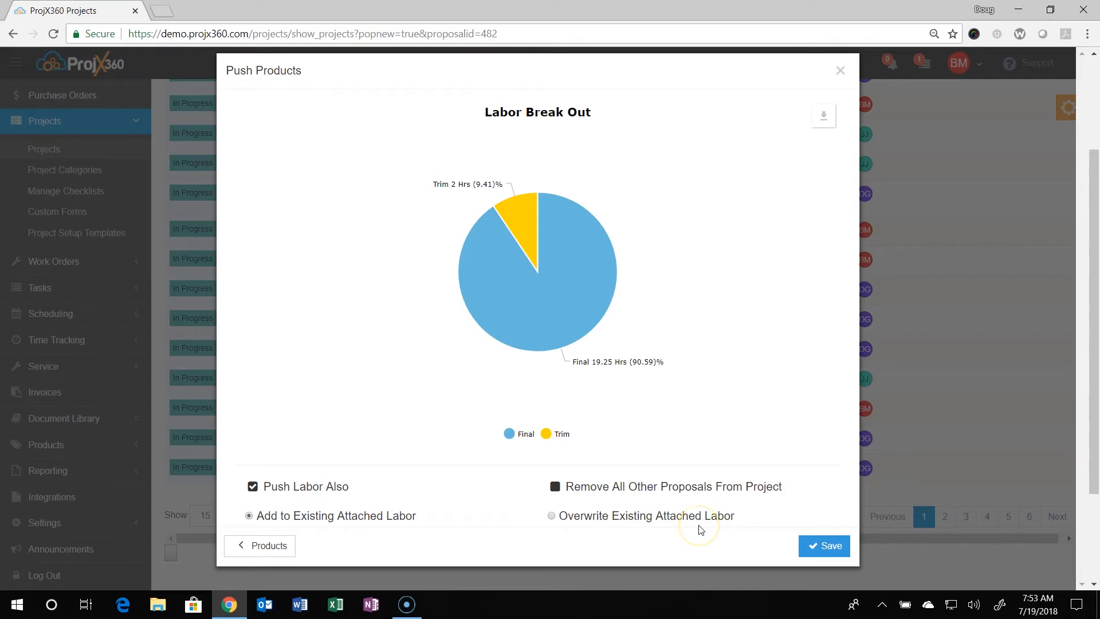
left_click(819, 548)
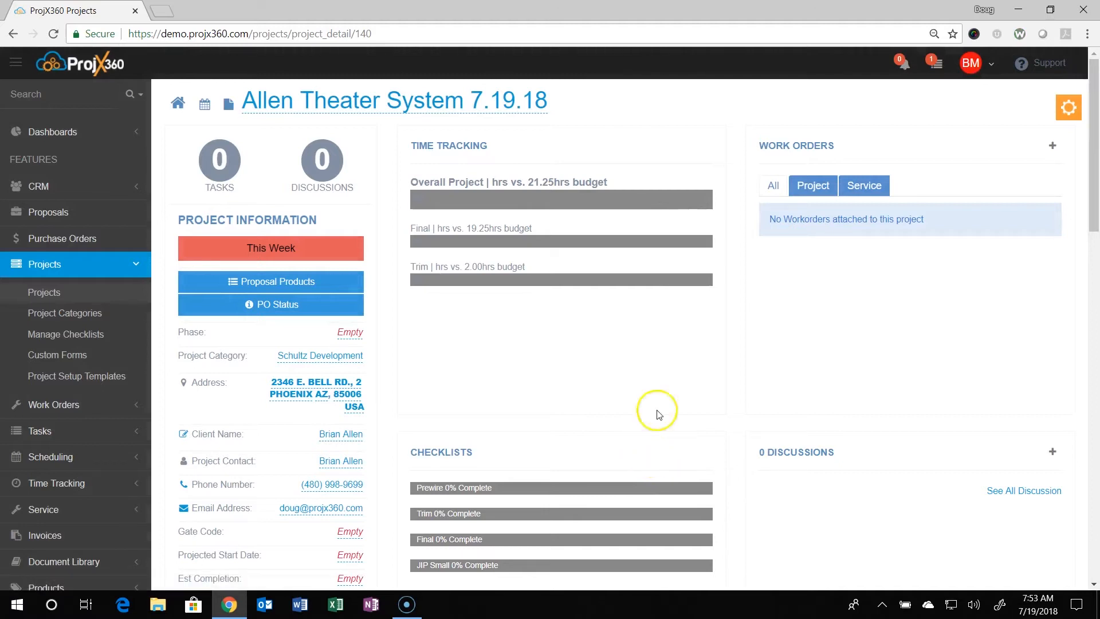
- Review the pick list of proposal products pushed to the project by room, and close it
left_click(272, 286)
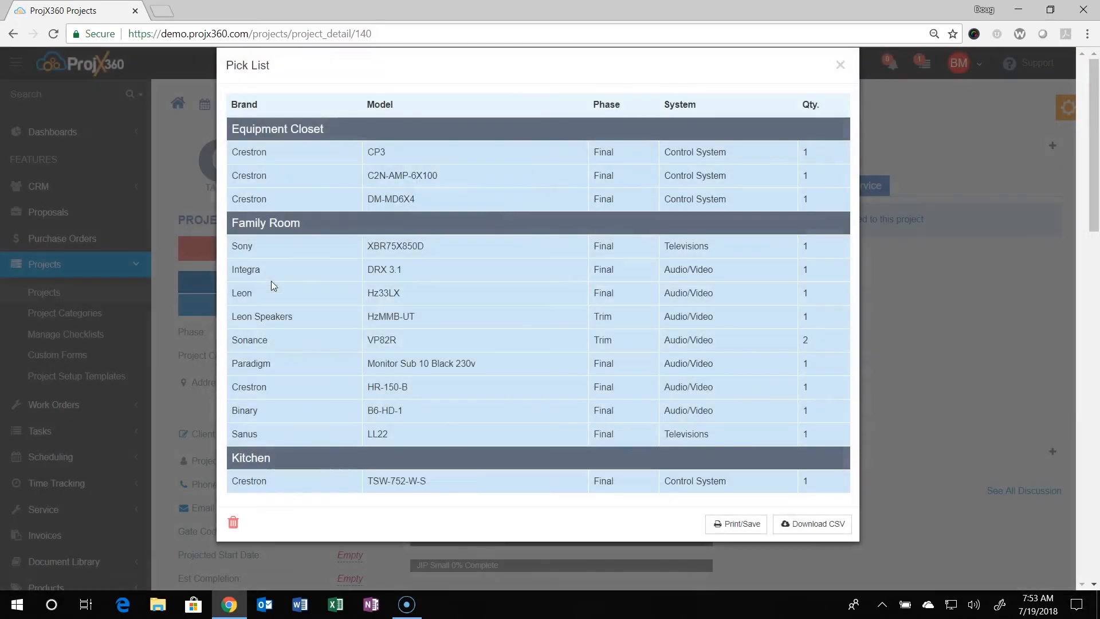
left_click(397, 154)
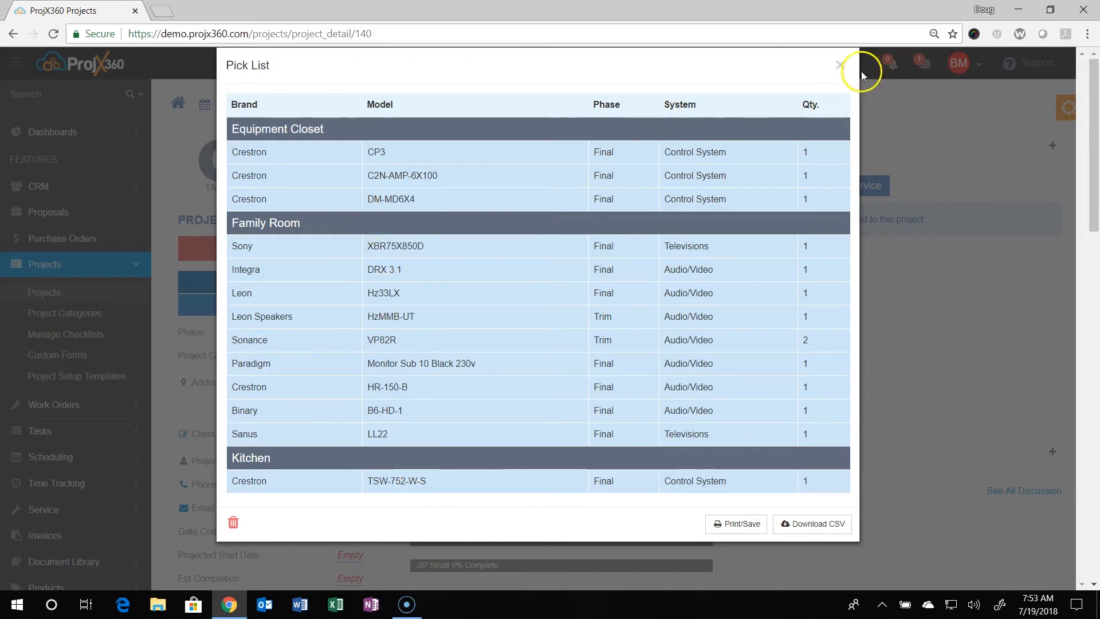
left_click(841, 65)
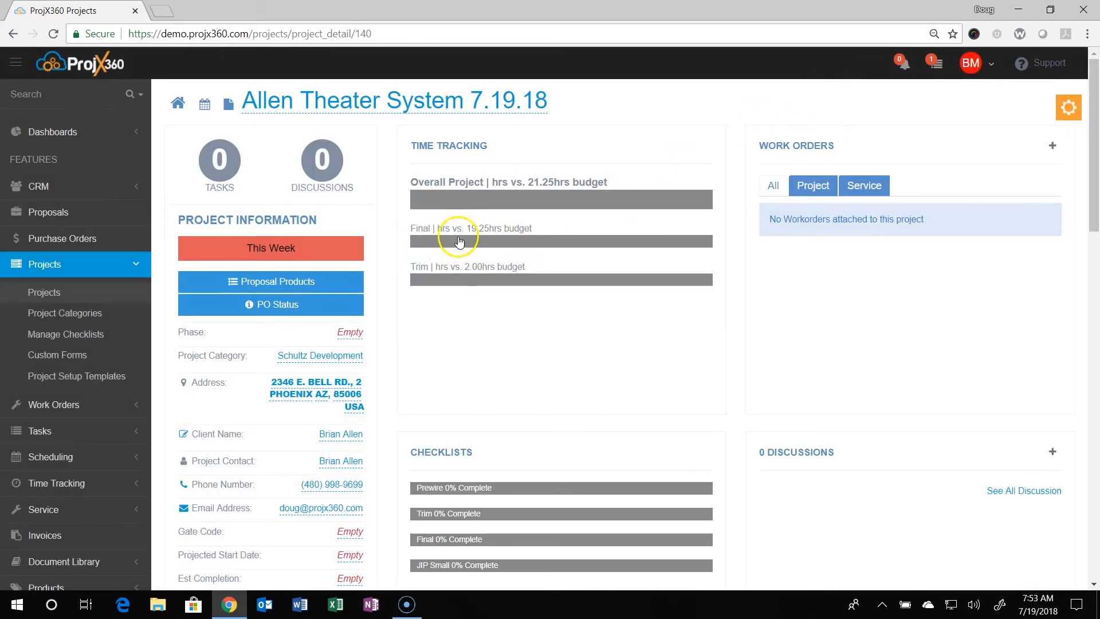